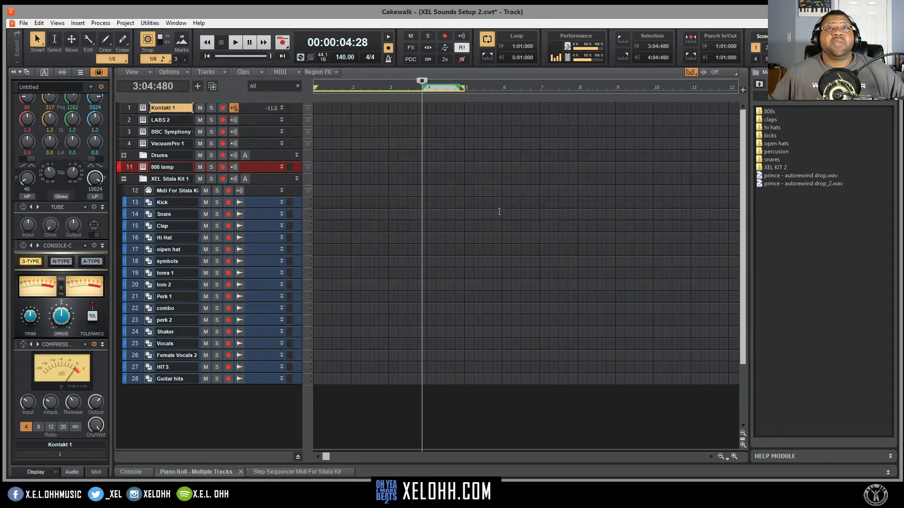
- Place a G5 eighth note near the start of measure 1 in the Piano Roll and delete it
click(185, 474)
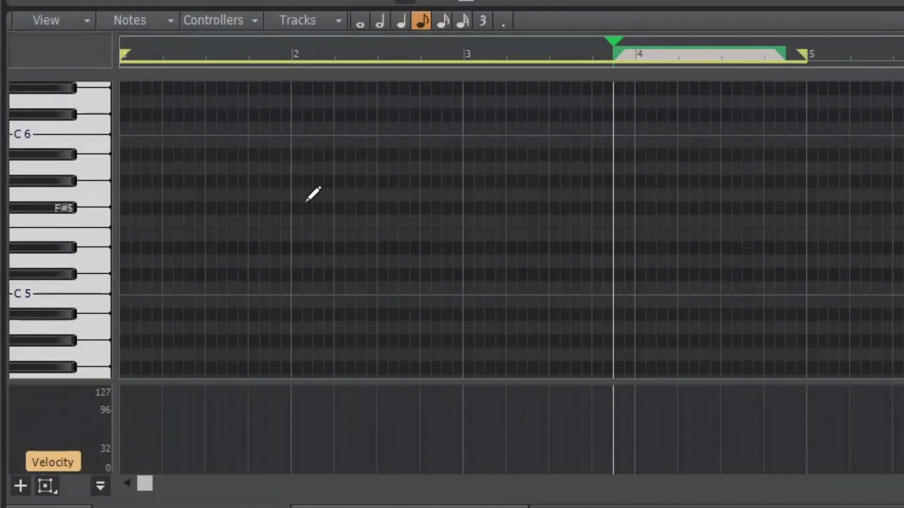
click(135, 195)
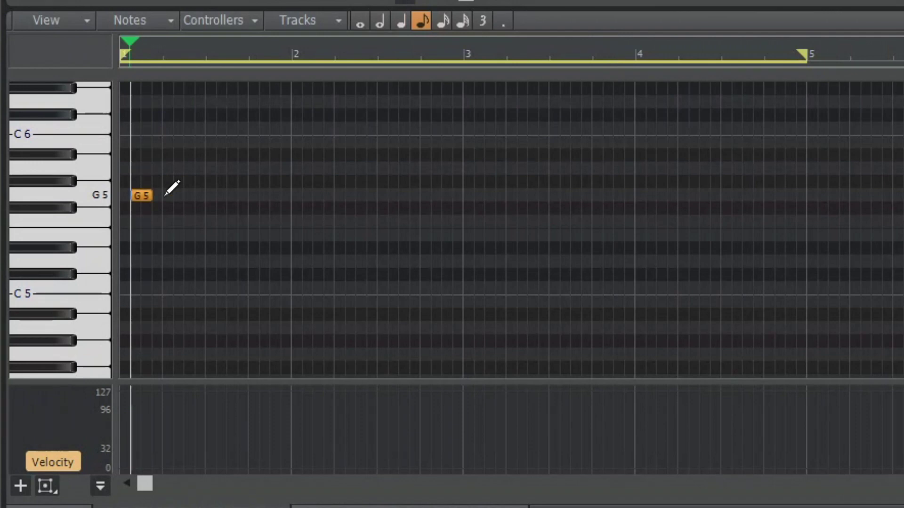
click(141, 194)
key(Delete)
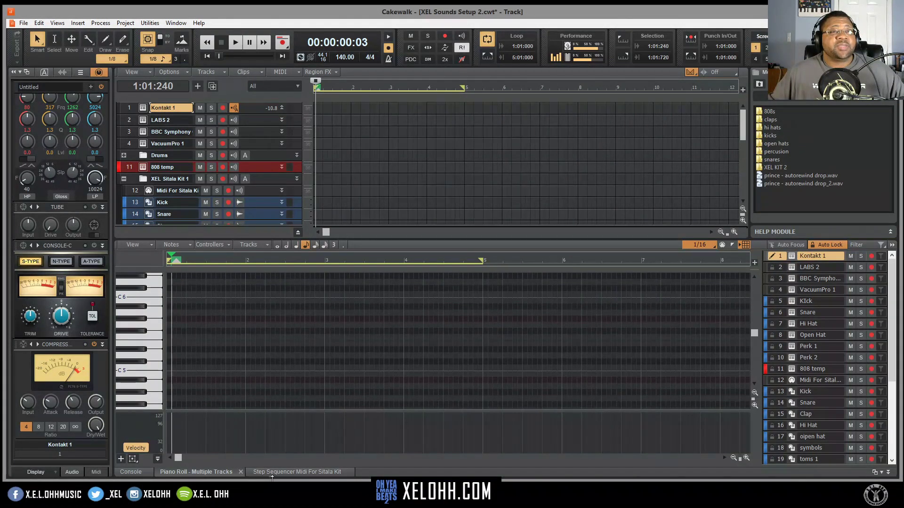
click(134, 472)
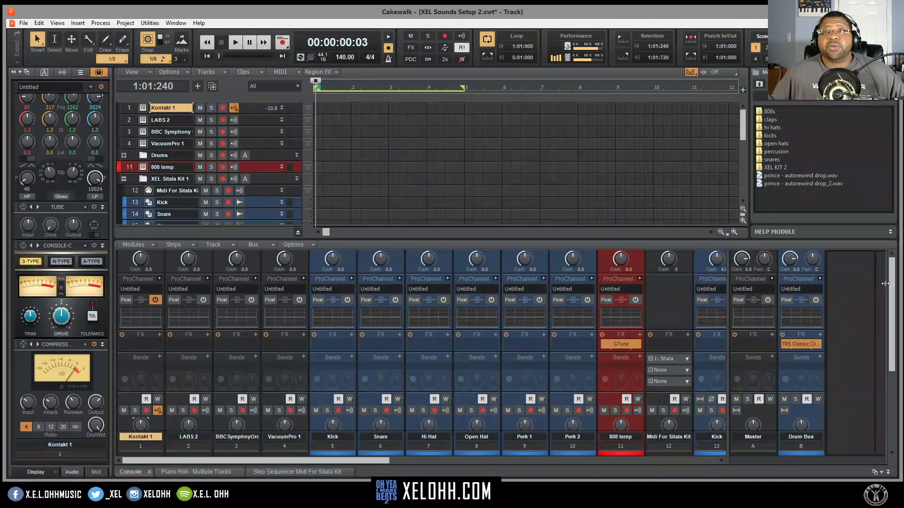
drag(891, 283, 891, 359)
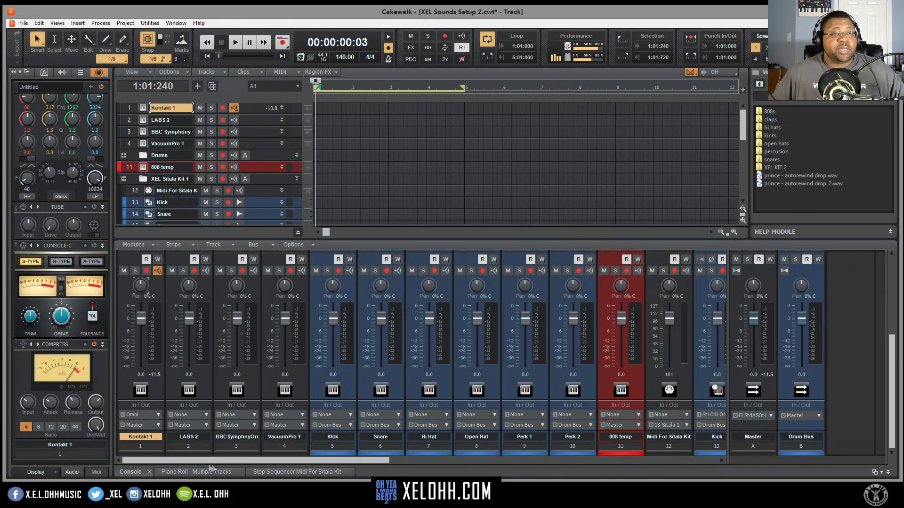
click(297, 476)
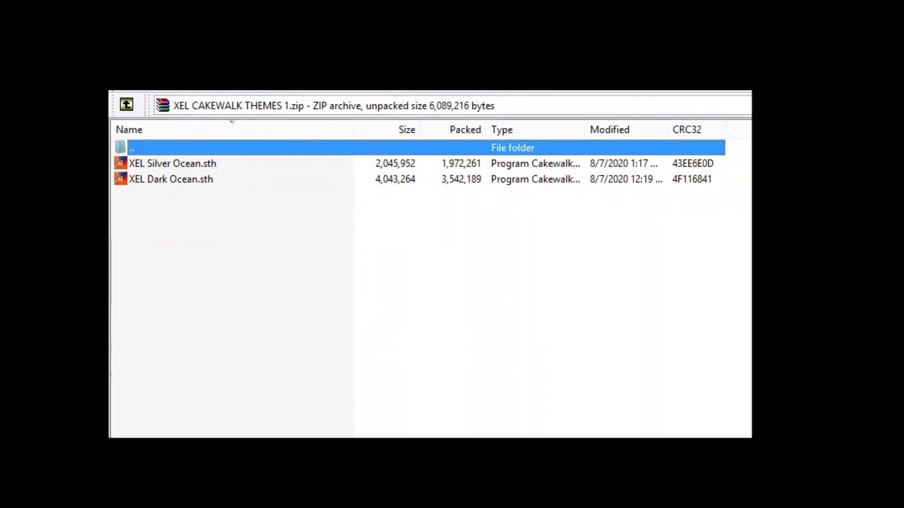
- Open the Cakewalk Themes folder inside Cakewalk Content on drive C and look through its theme files
key(alt+F4)
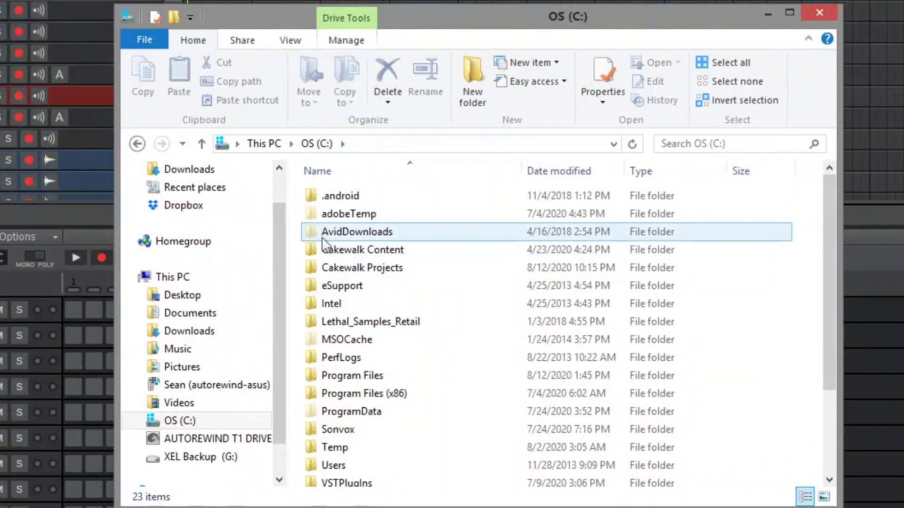
double_click(356, 250)
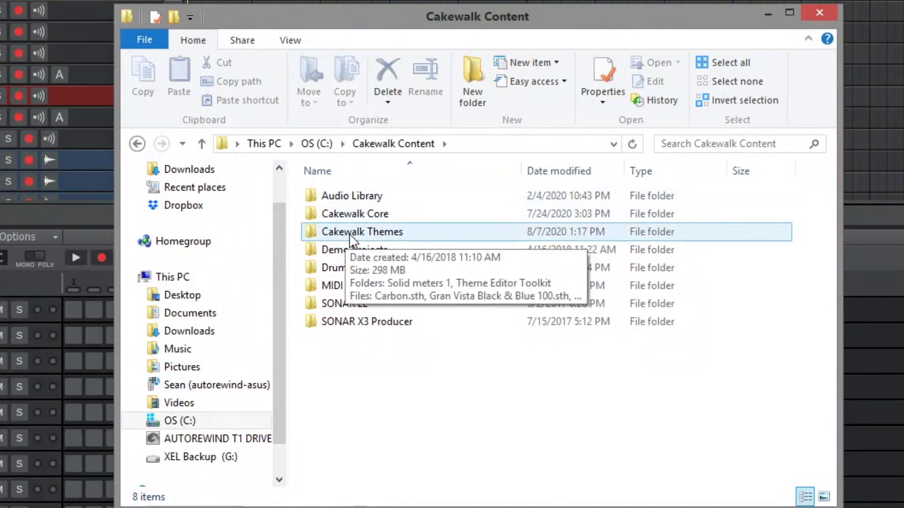
double_click(352, 231)
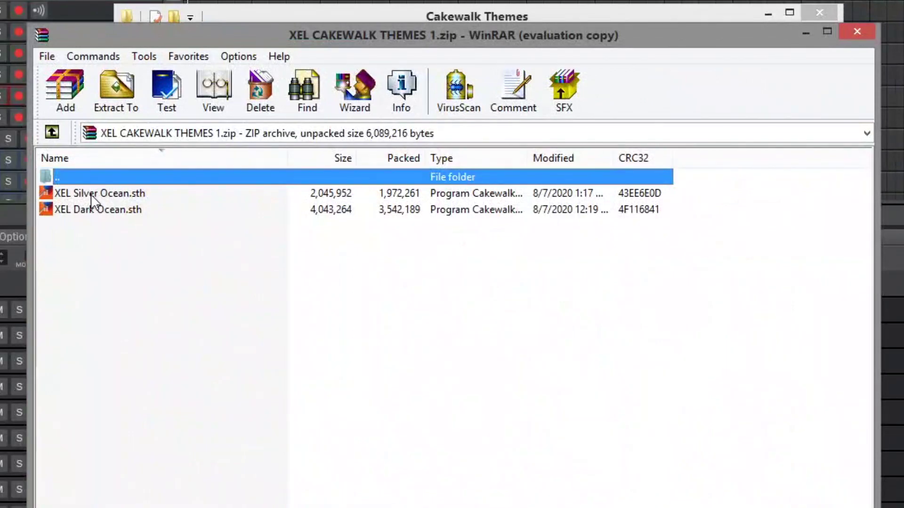
click(674, 14)
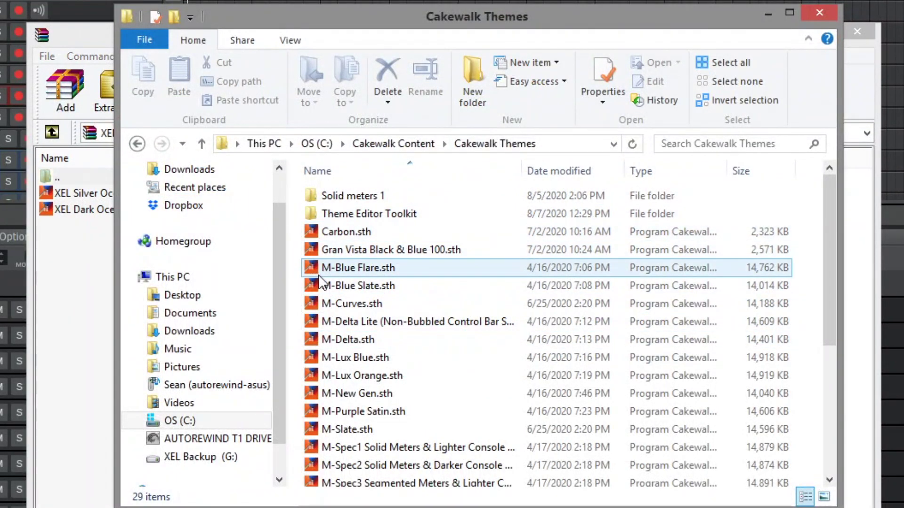
click(643, 230)
drag(829, 199, 796, 101)
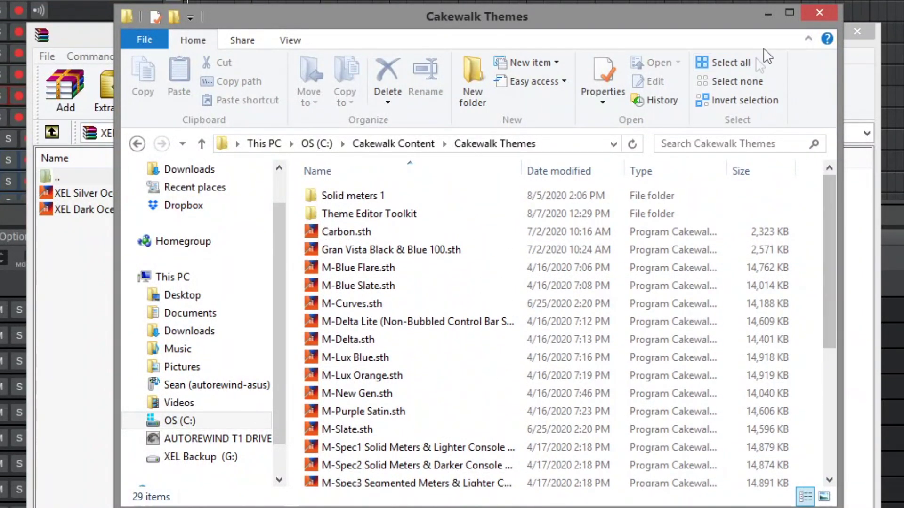
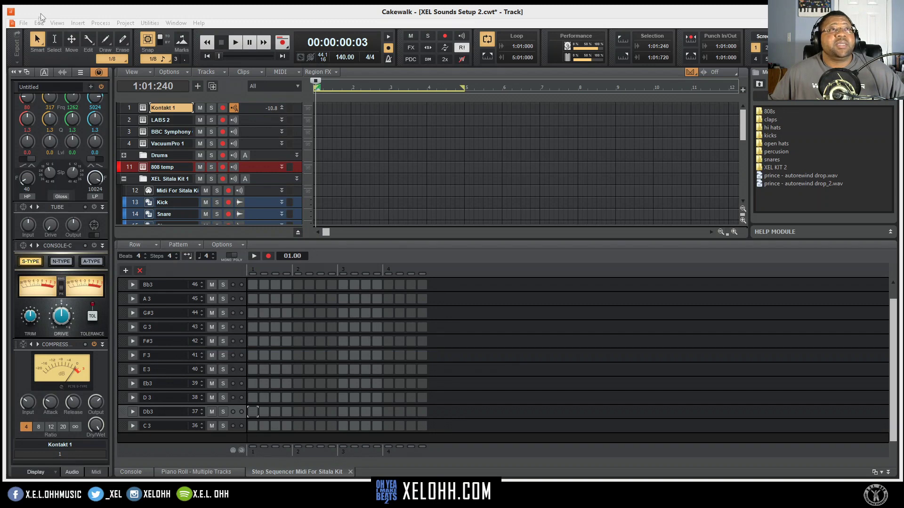
- Open the Themes settings under Customization in the Preferences, using the Advanced option
click(39, 23)
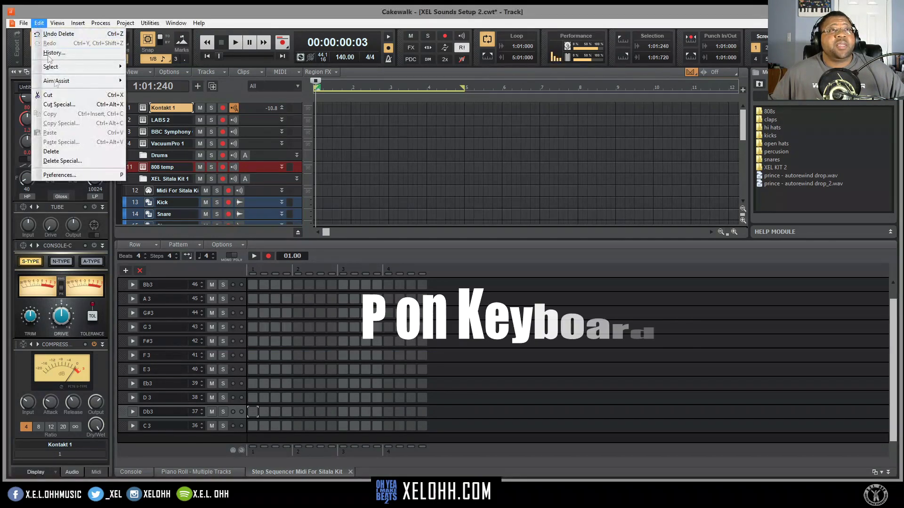
click(74, 175)
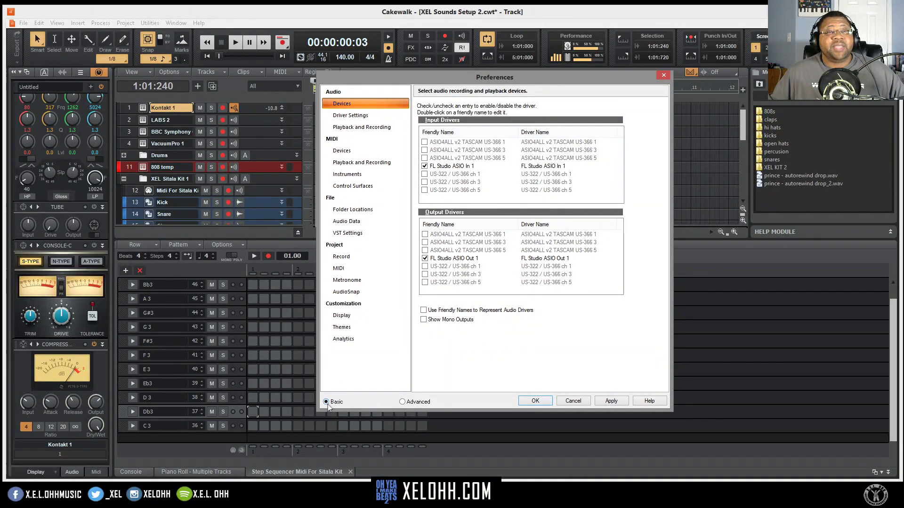
click(403, 402)
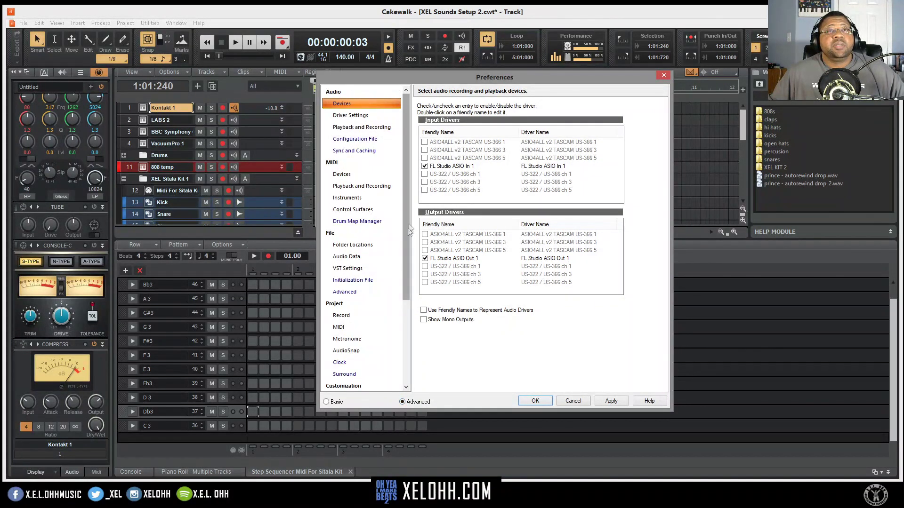
drag(407, 225, 410, 333)
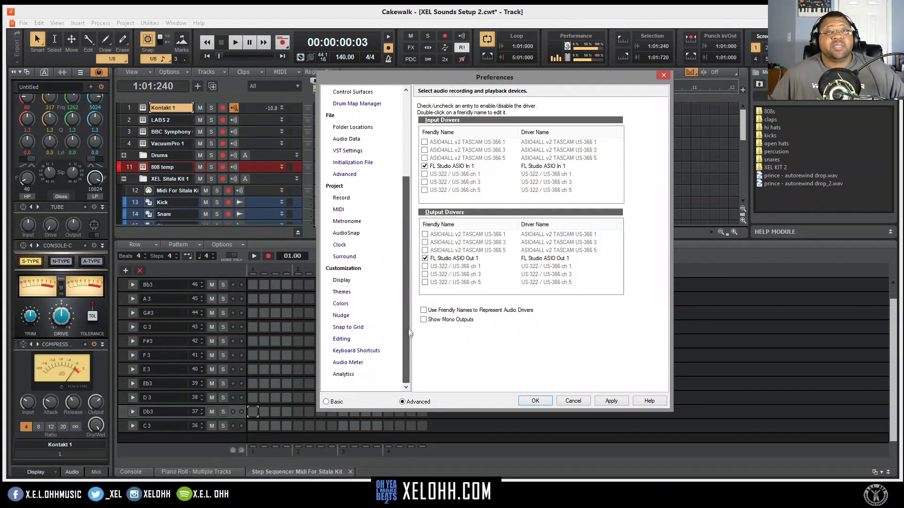
click(341, 293)
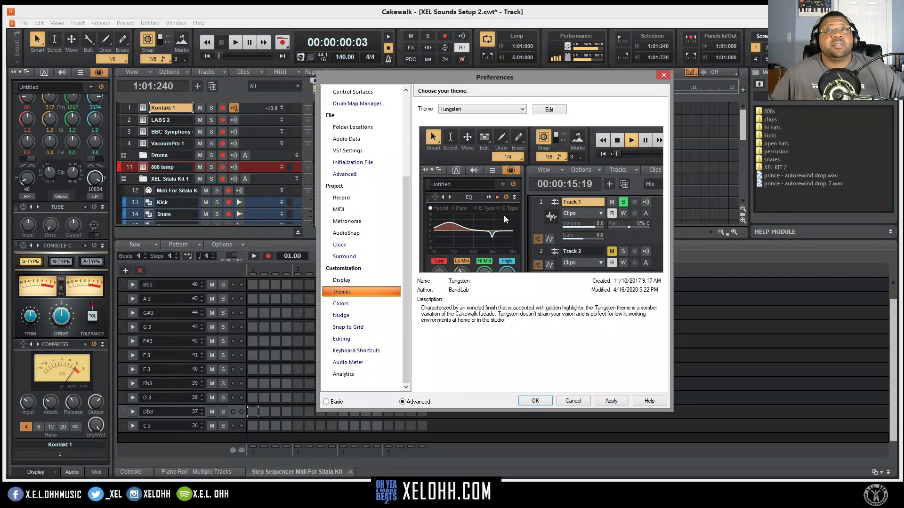
- Apply the Mercury theme and close the Preferences
click(523, 109)
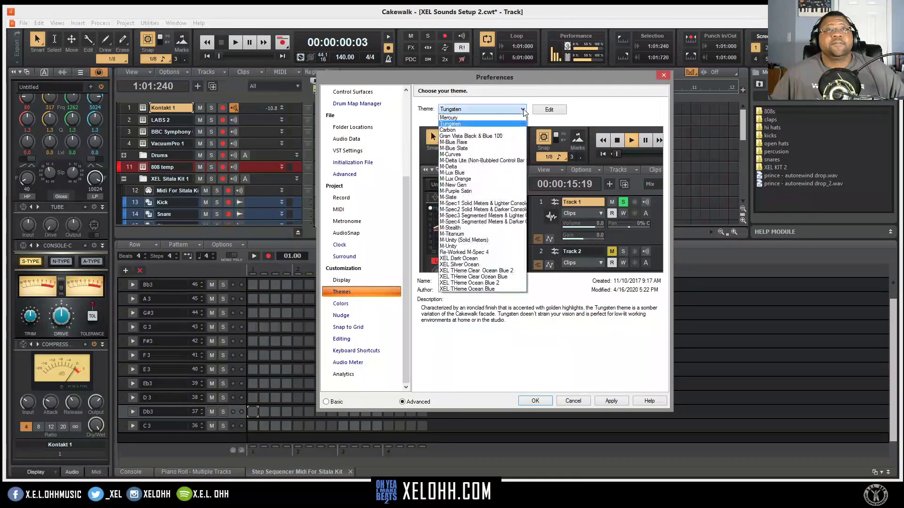
click(500, 118)
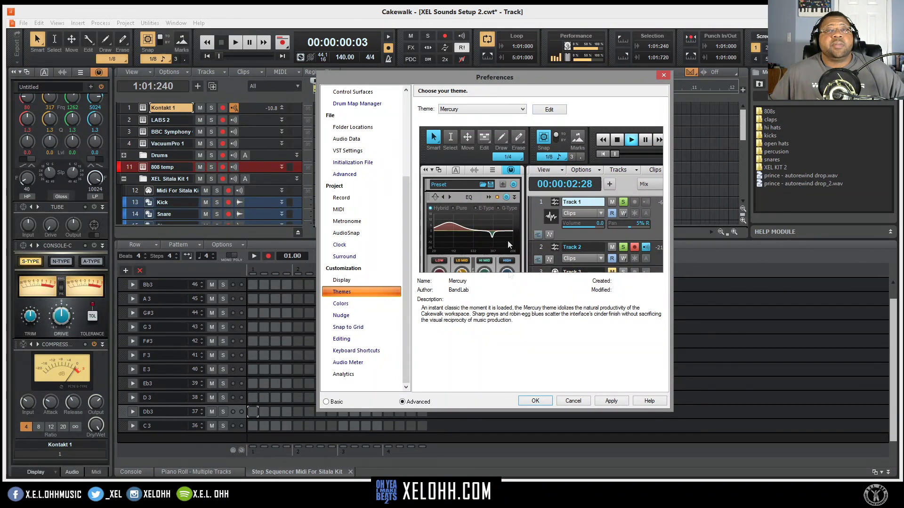
click(610, 401)
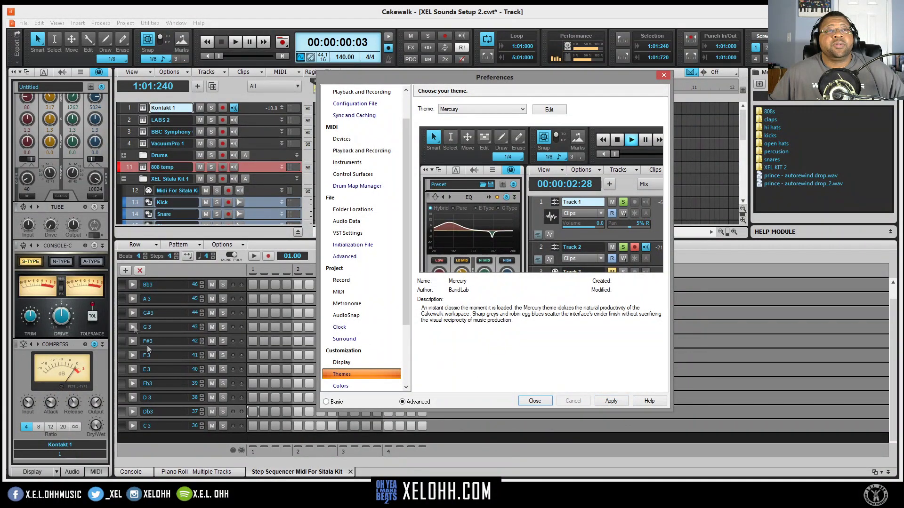
drag(464, 78, 586, 92)
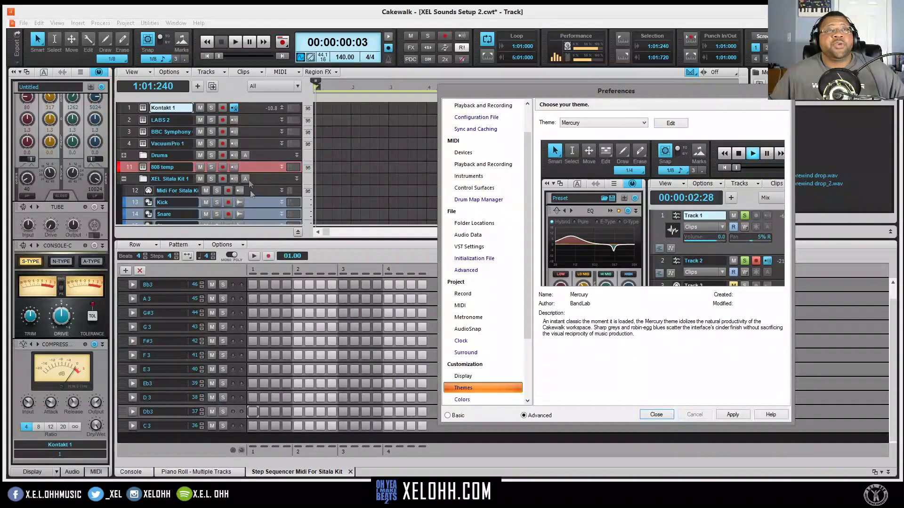
key(Escape)
- Examine the Console, Piano Roll and Step Sequencer views in the Mercury theme
click(131, 472)
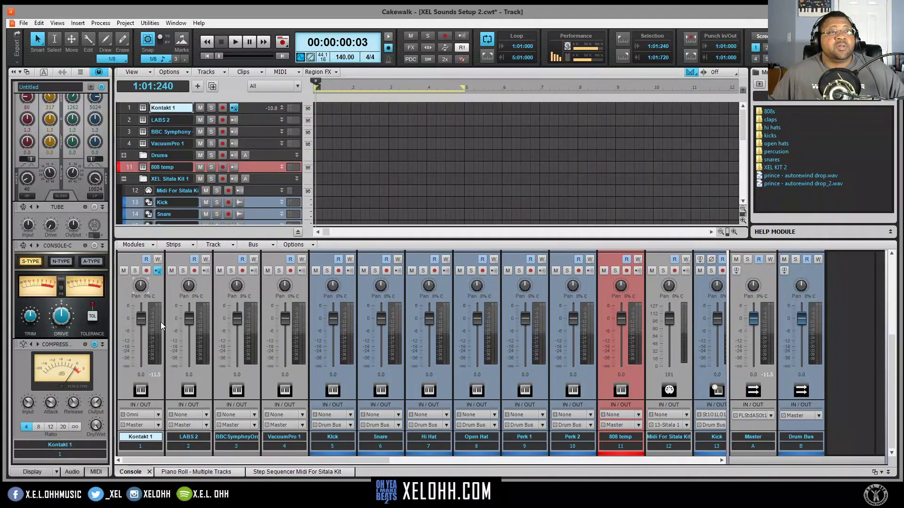
click(186, 473)
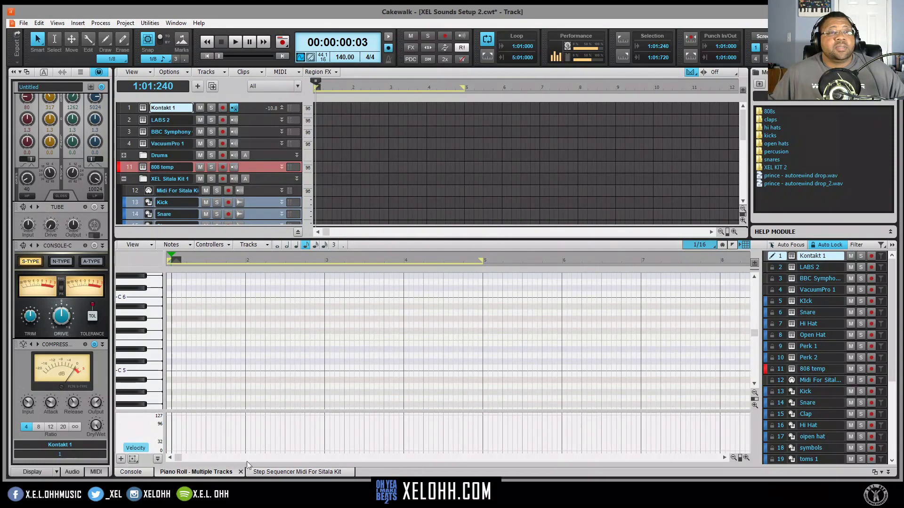
click(269, 473)
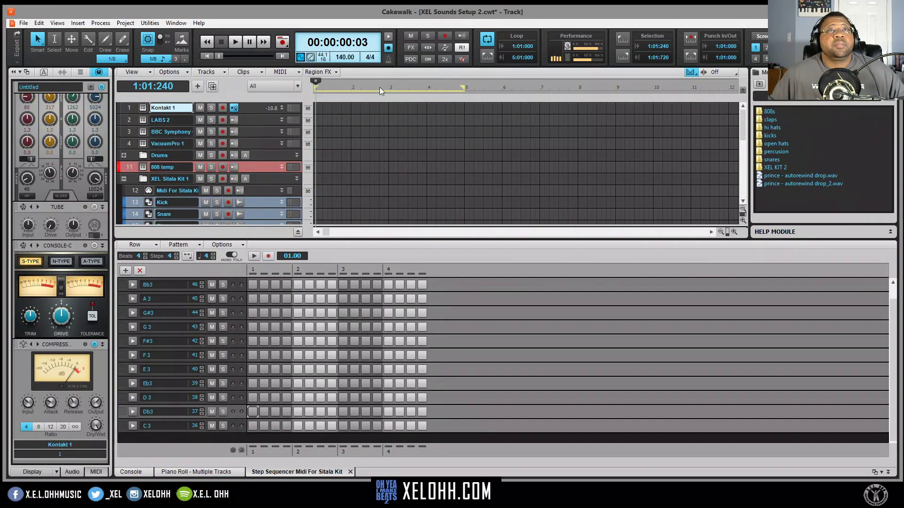
- Play the project briefly from 2:04:000 to check the playhead's visibility over the tracks, and stop playback
click(380, 85)
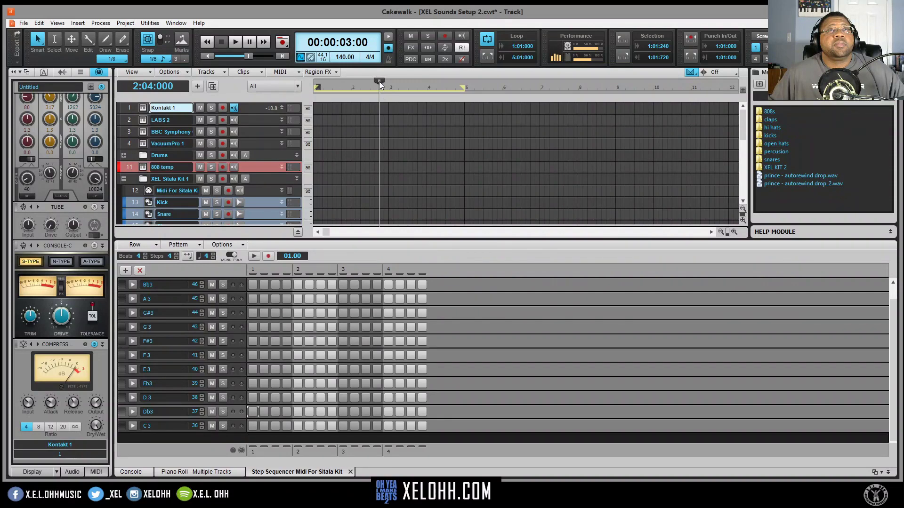
key(space)
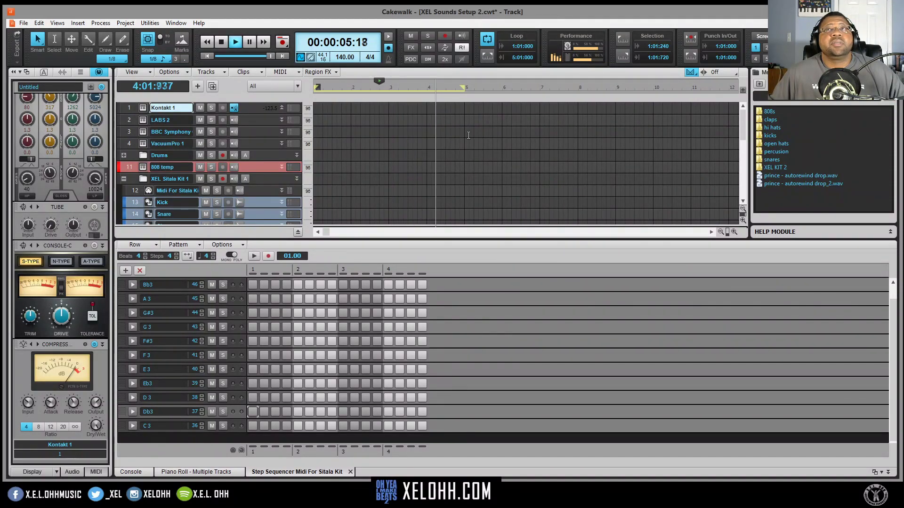
key(space)
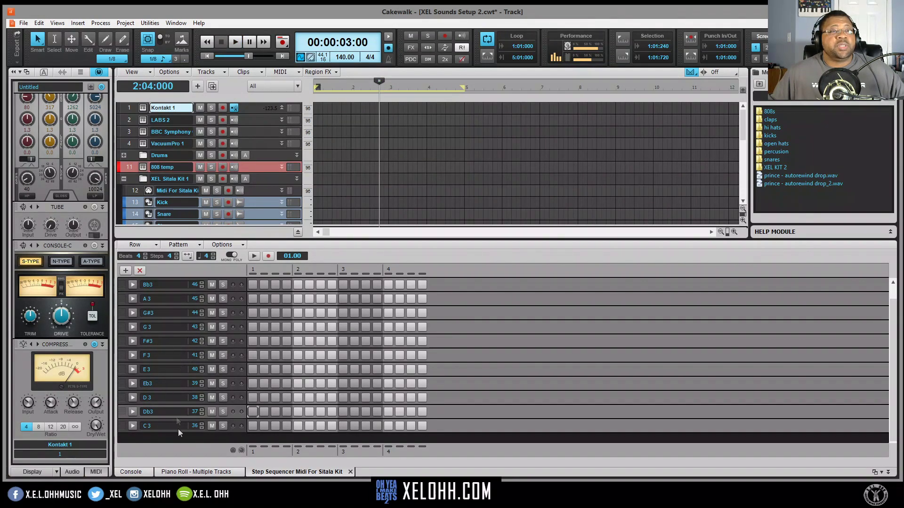
- In the Piano Roll, move the playback position to 2:01:000 and select the time range from 1:03:240 to about mid-measure 4
click(193, 471)
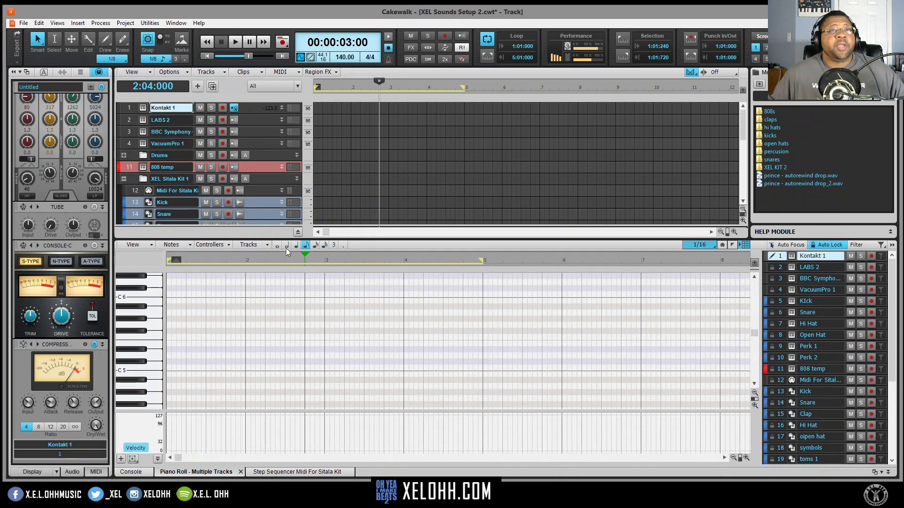
click(305, 245)
drag(303, 255, 245, 255)
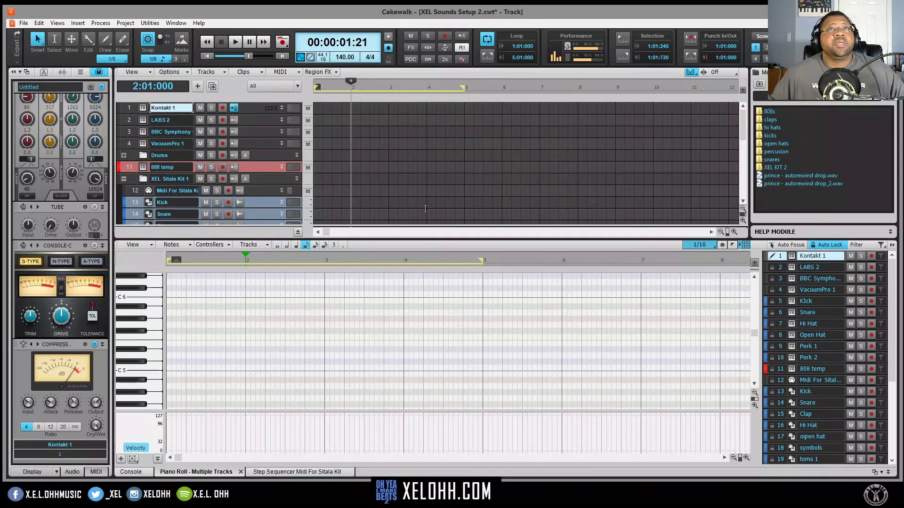
drag(432, 250, 210, 261)
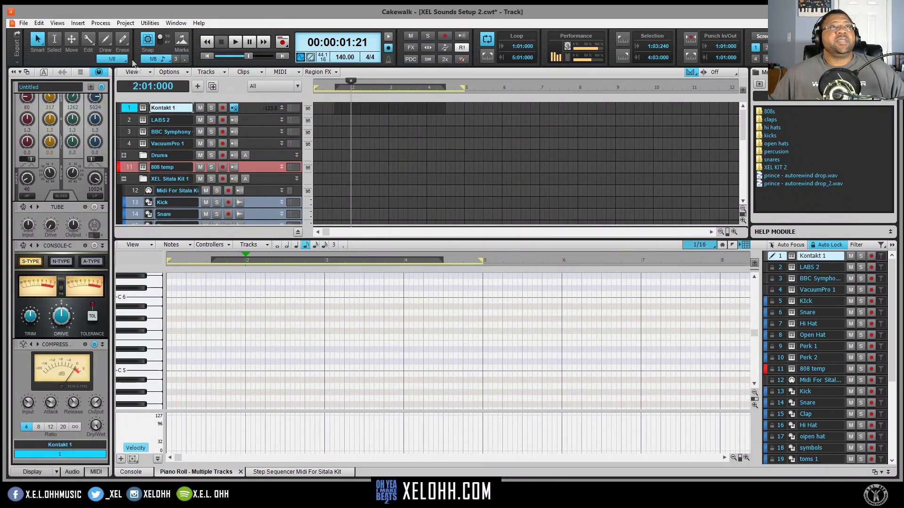
- Preview the XEL Dark Ocean and Gran Vista Black & Blue 100 themes in Preferences and settle on XEL Dark Ocean
click(39, 24)
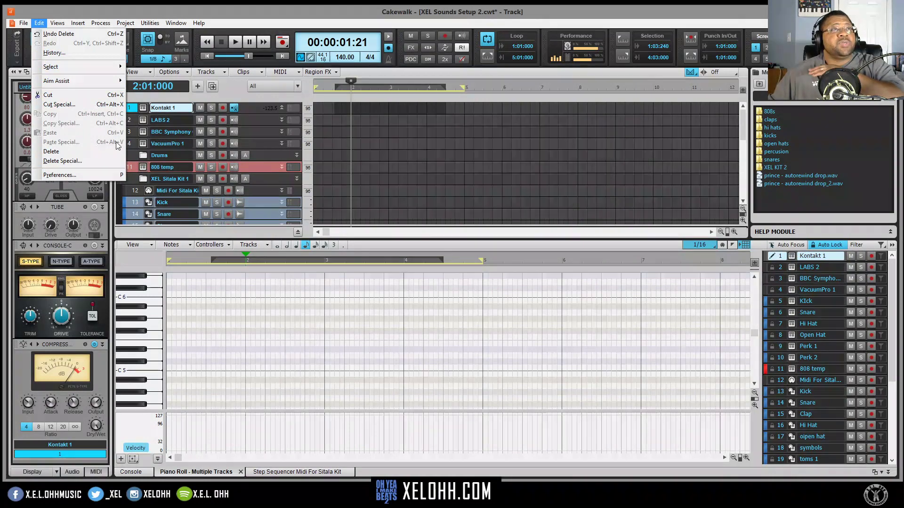
click(72, 175)
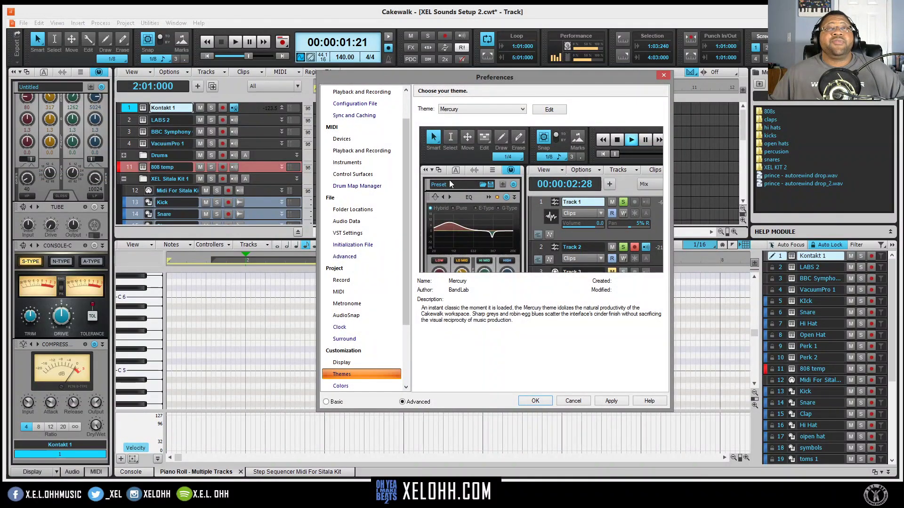
click(522, 109)
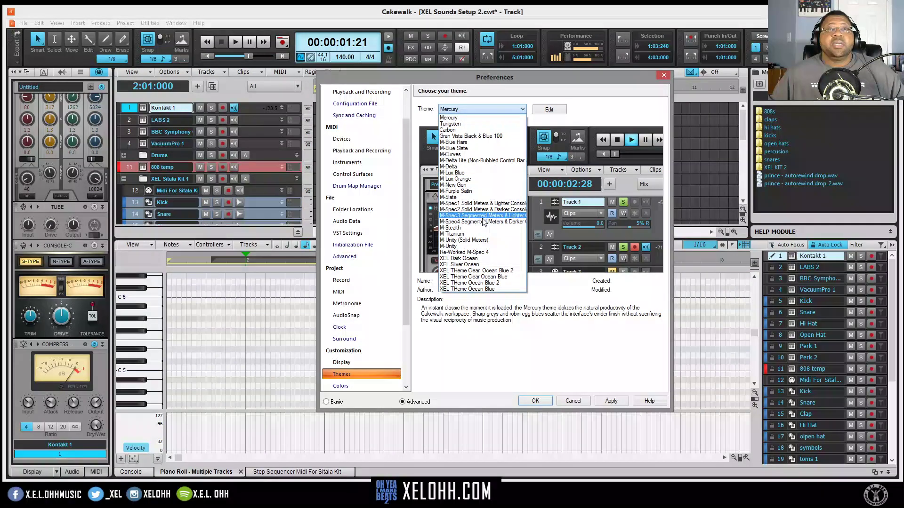
click(483, 259)
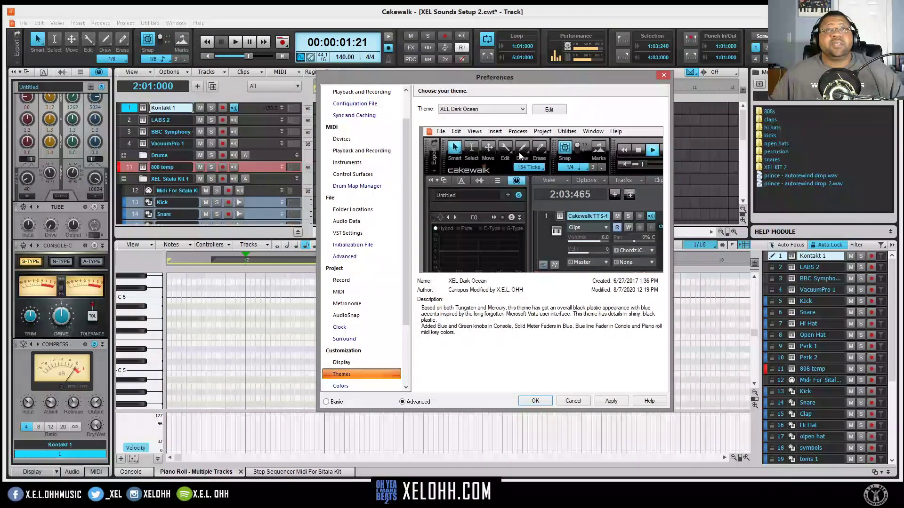
click(522, 110)
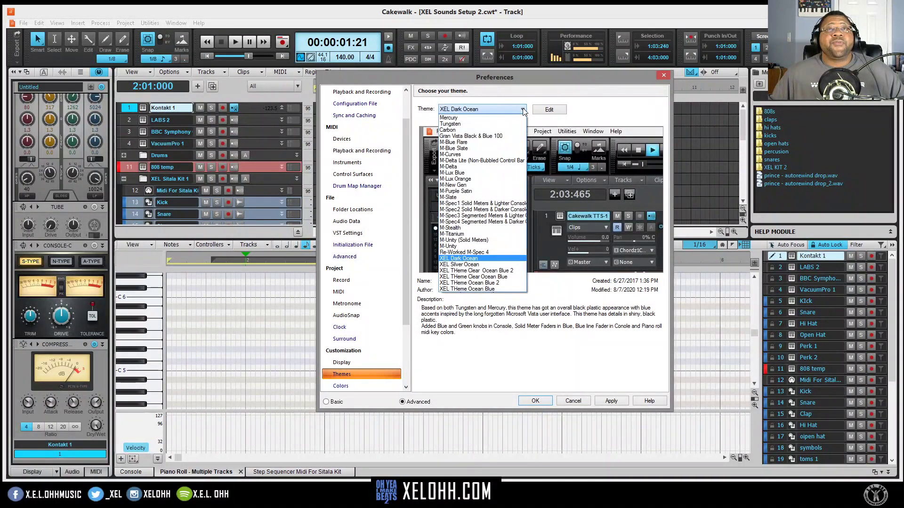
click(490, 127)
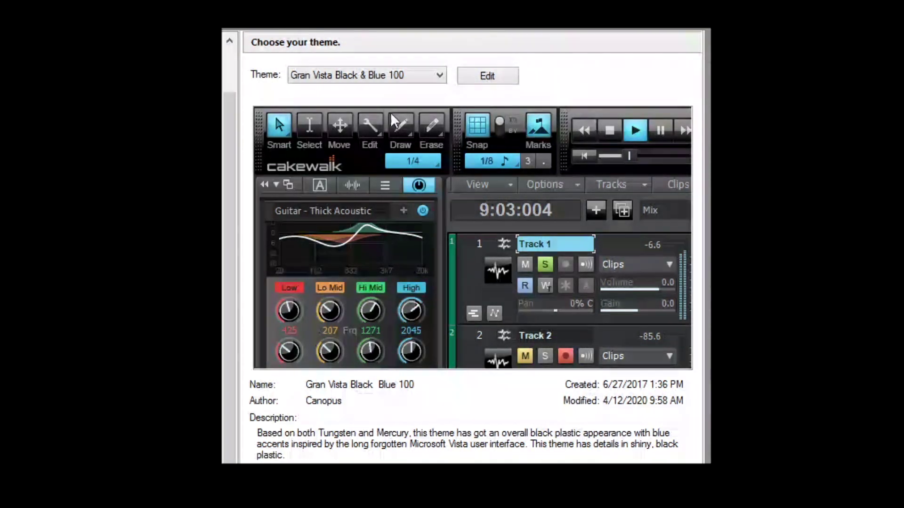
click(438, 77)
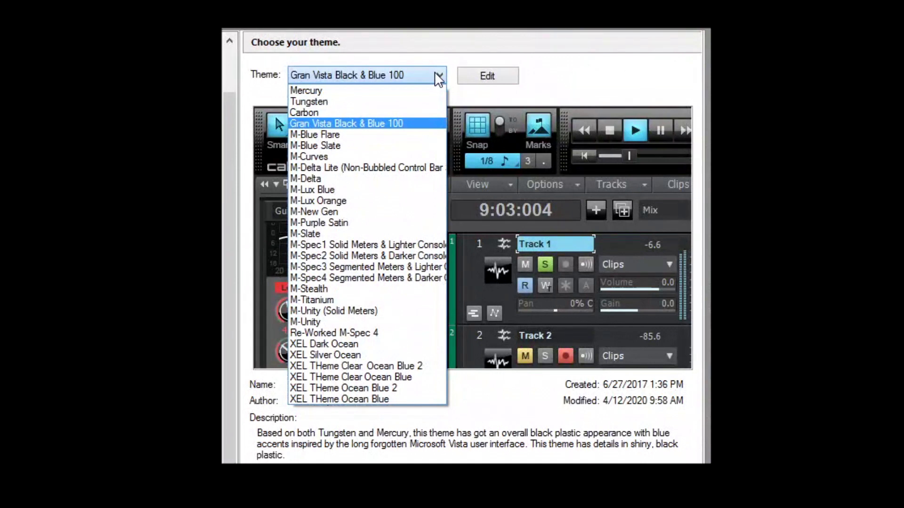
click(352, 348)
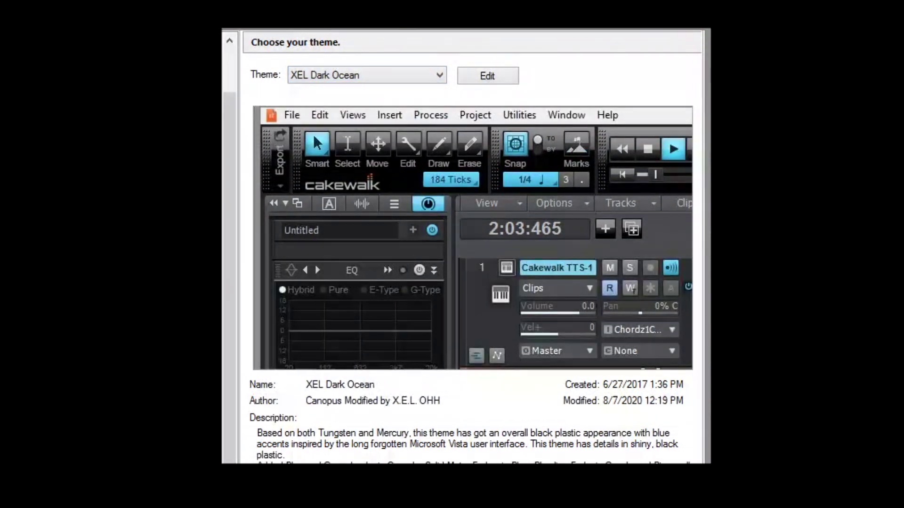
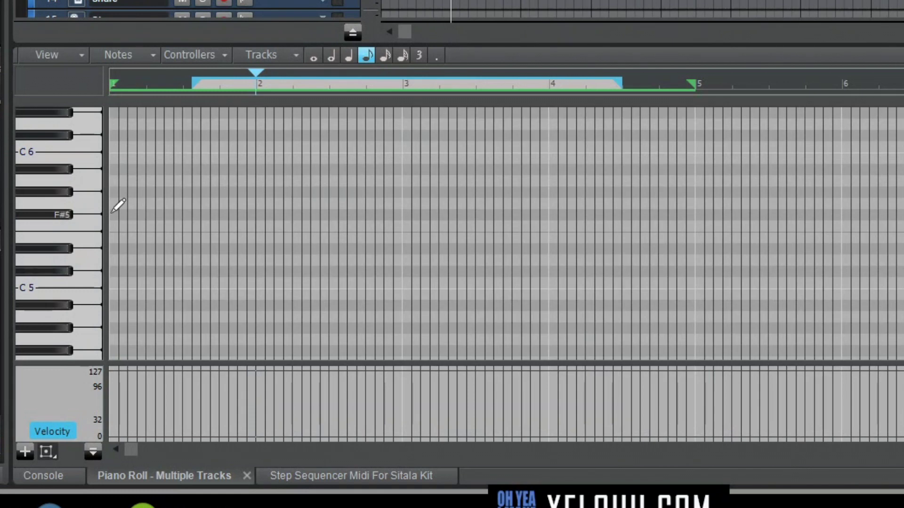
- In the Piano Roll, draw F#5, G#5 and Bb5 notes from measure 1 to just before measure 2, and play them
drag(127, 215, 250, 236)
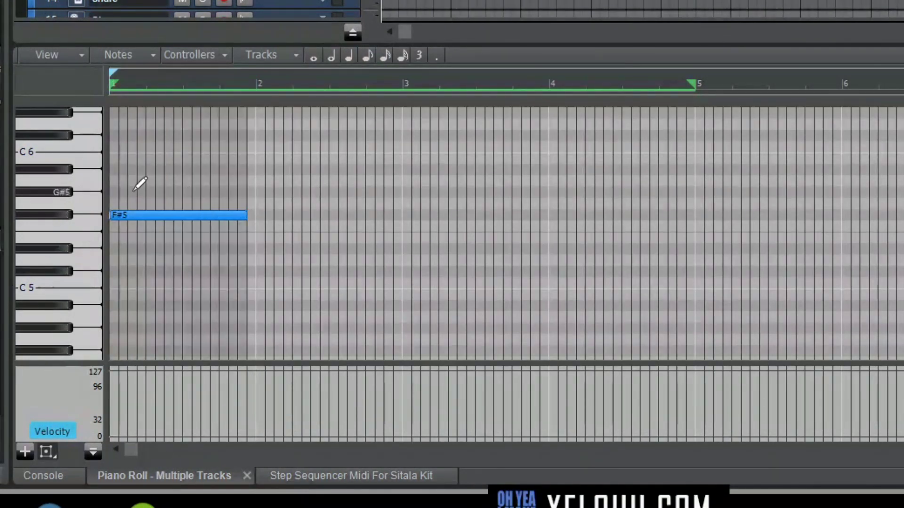
click(113, 191)
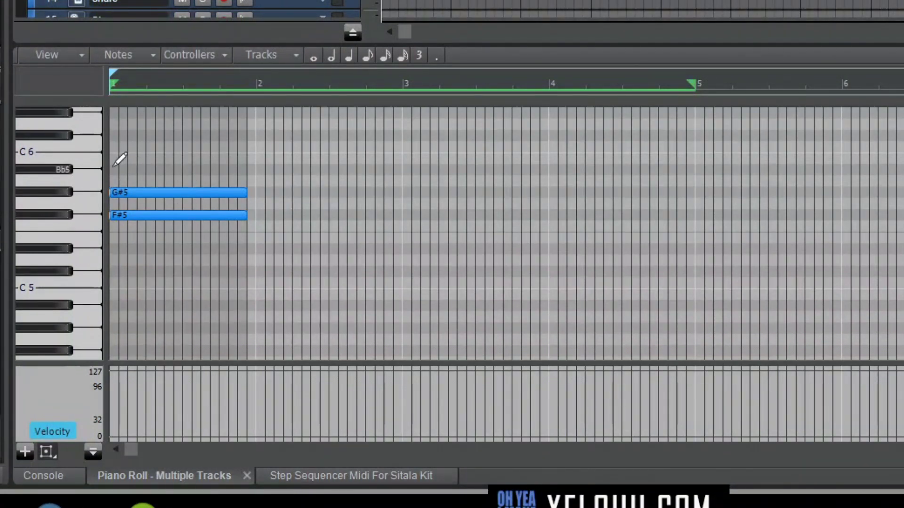
click(113, 169)
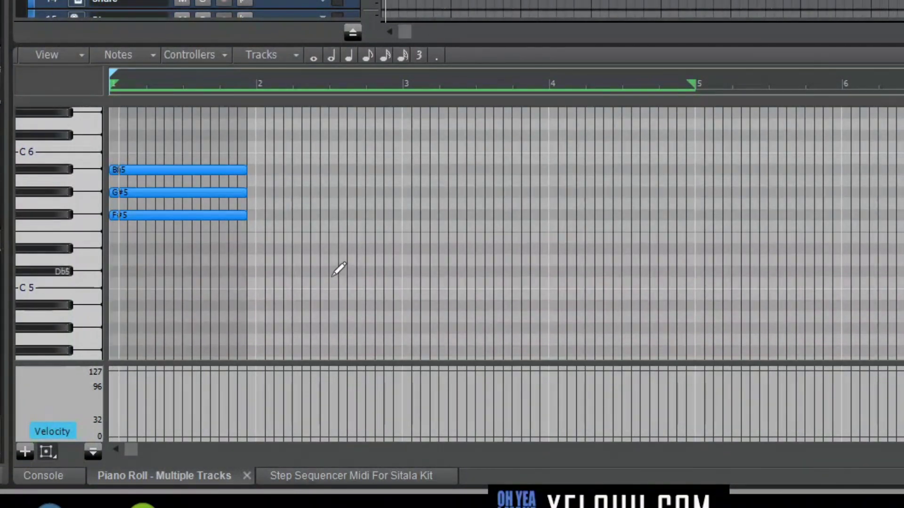
key(space)
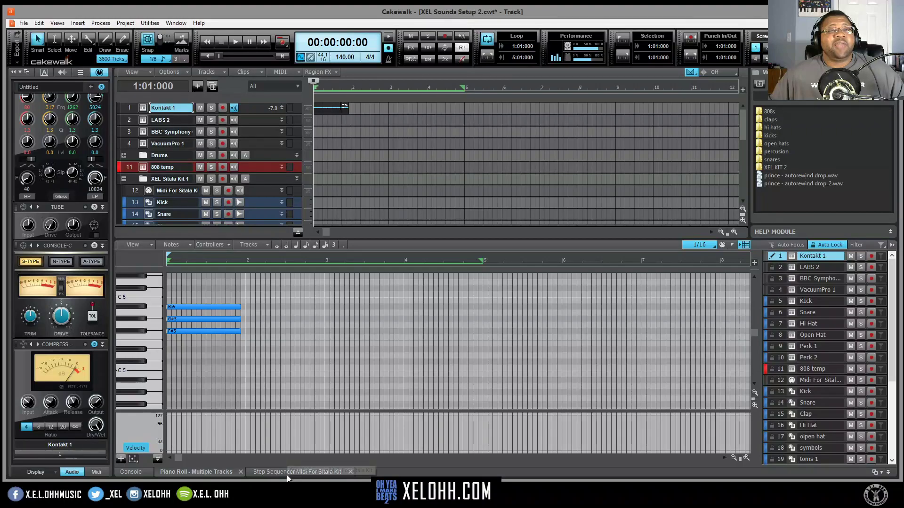
- Show the Step Sequencer and the ProChannel EQ, and expand the Kontakt 1 track to check its level meter during playback
click(339, 478)
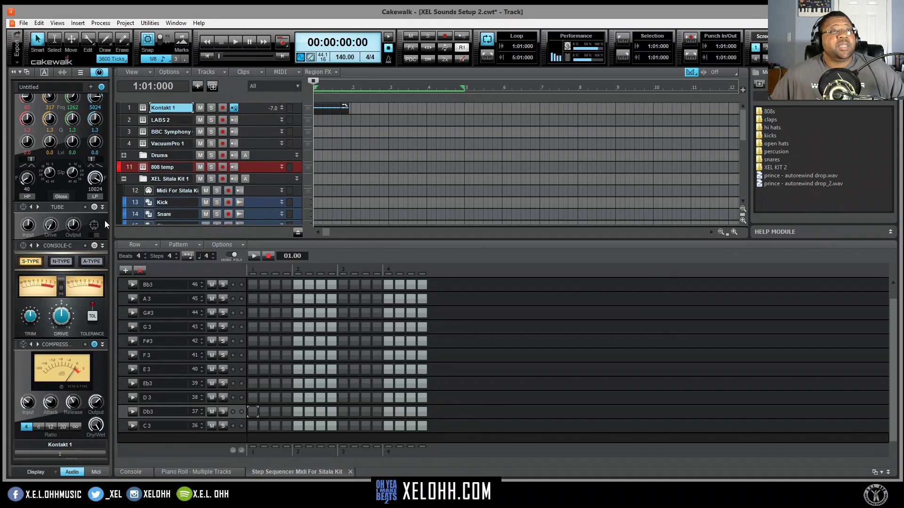
scroll(105, 224, up, 3)
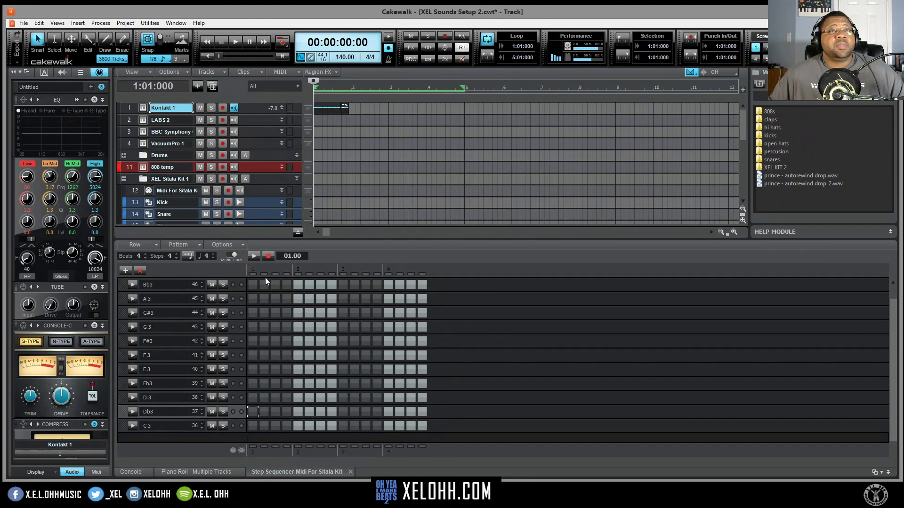
key(space)
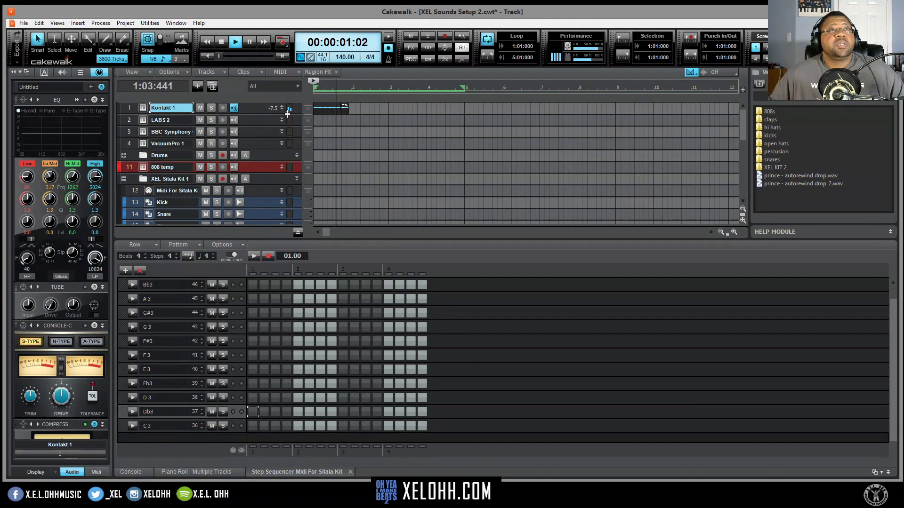
double_click(273, 113)
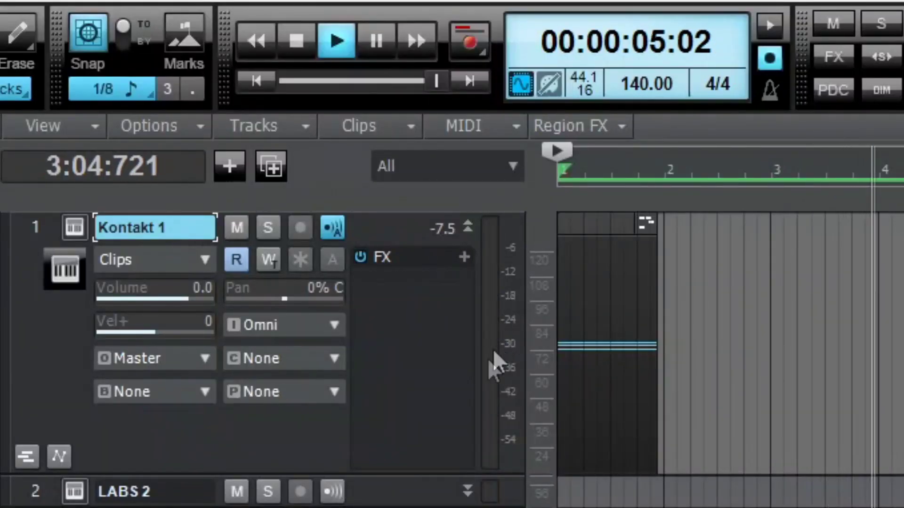
key(space)
key(space)
key(space)
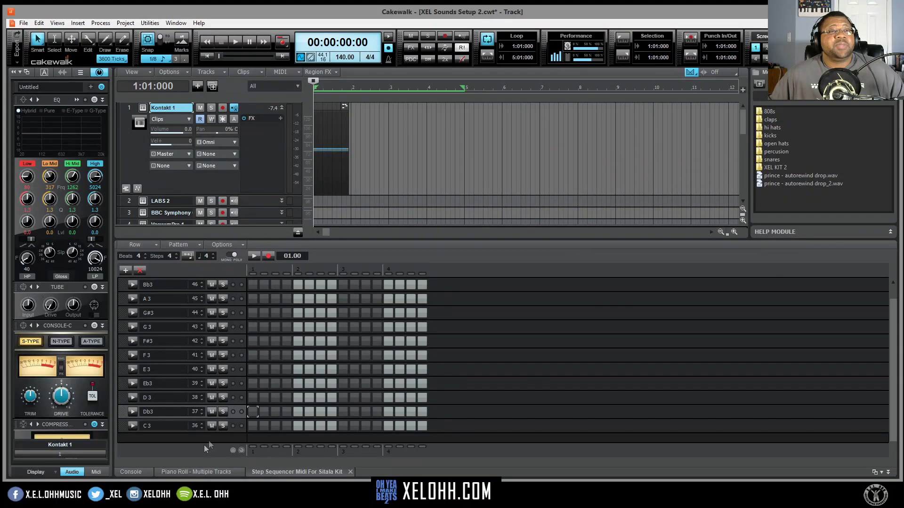
- Show the Console and play the project to examine the Kontakt 1 and Master level meters
click(138, 472)
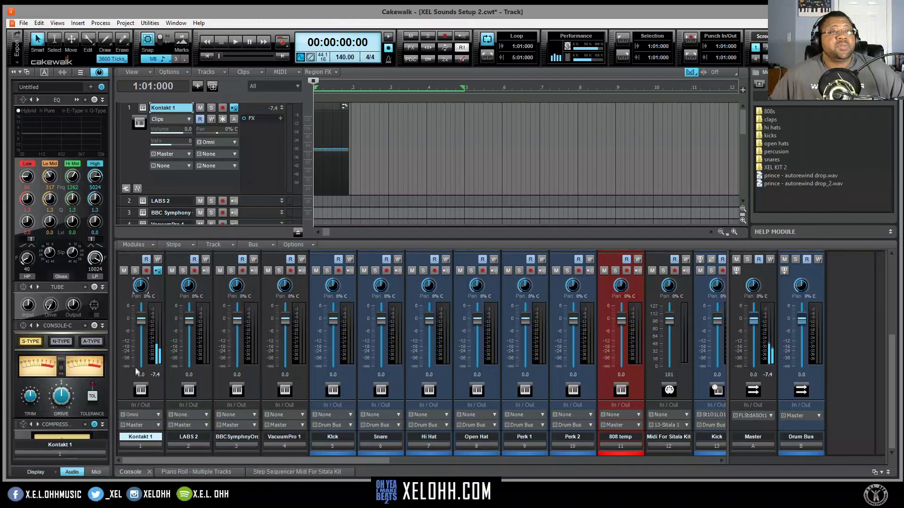
key(space)
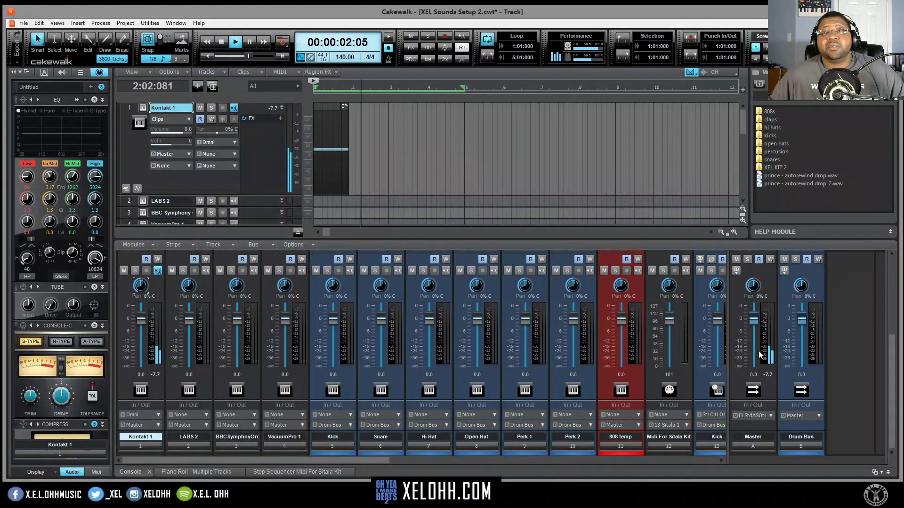
key(space)
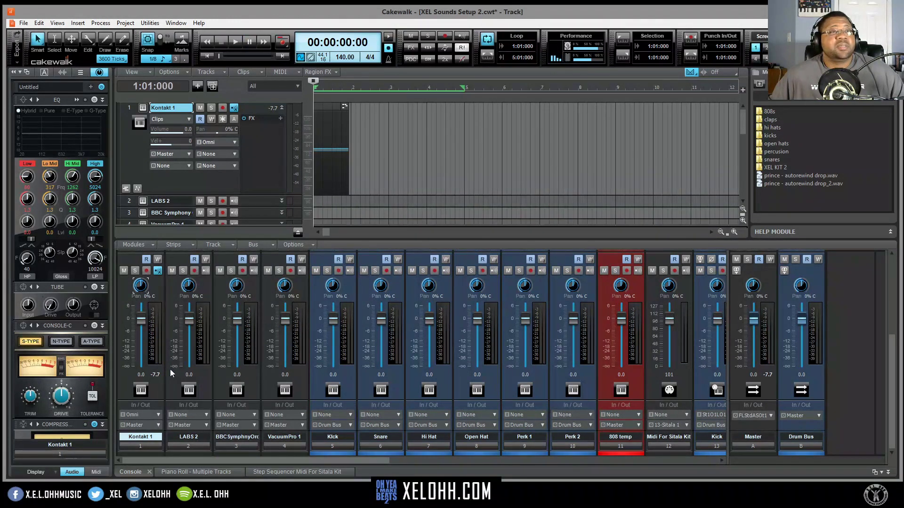
key(space)
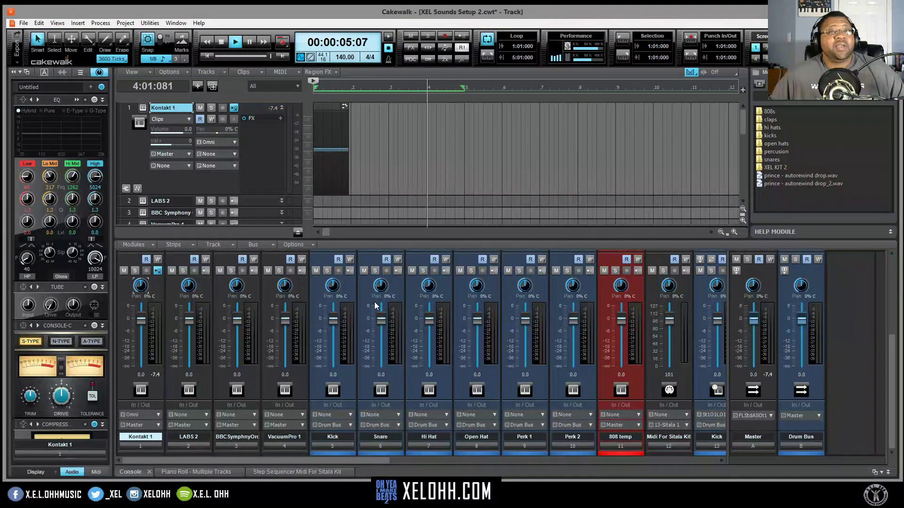
key(w)
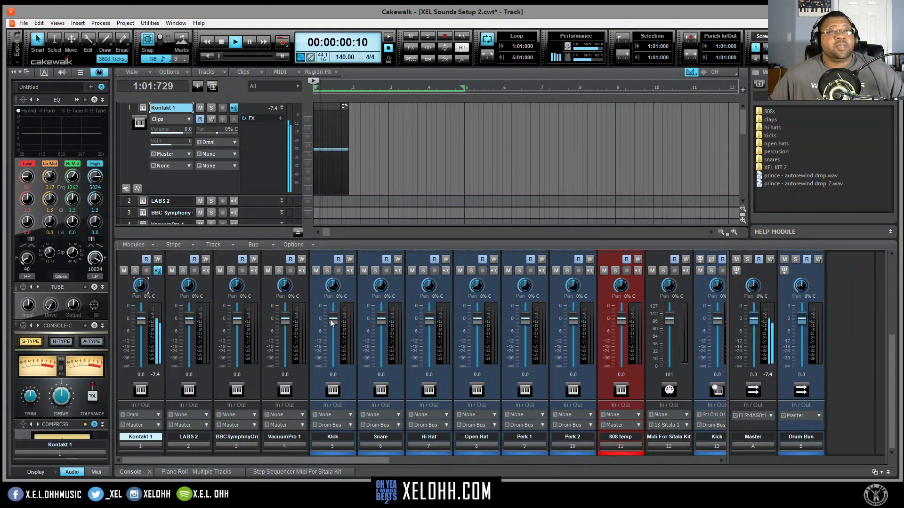
key(space)
- Examine the Console's faders and pan knobs and its gain, ProChannel, FX and sends sections
mouse_move(332, 321)
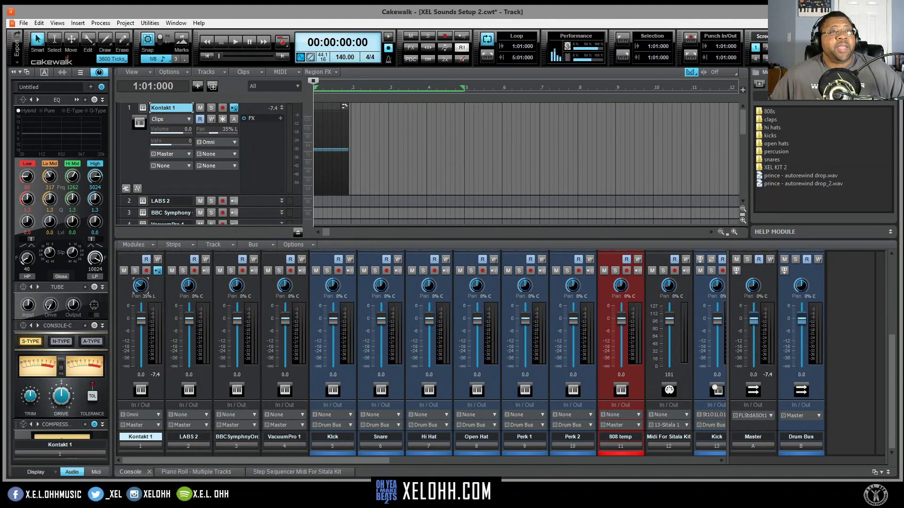
scroll(154, 293, up, 5)
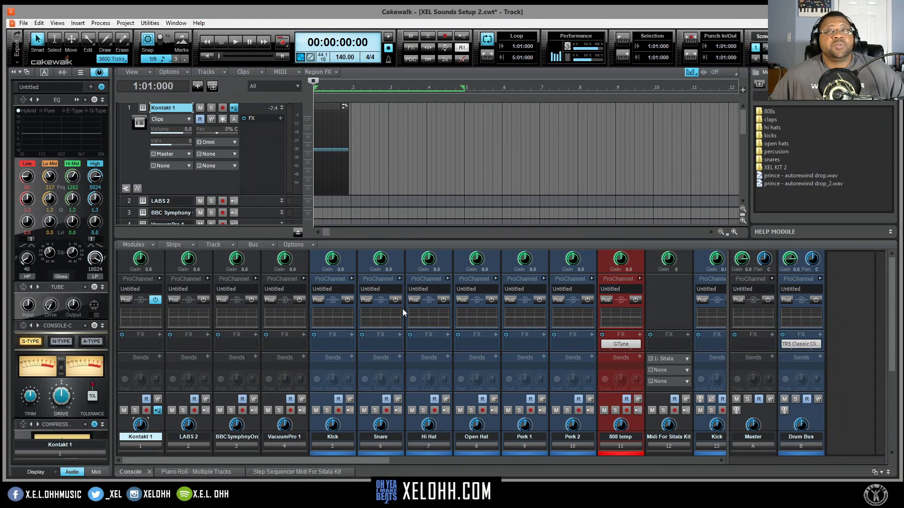
scroll(393, 310, down, 5)
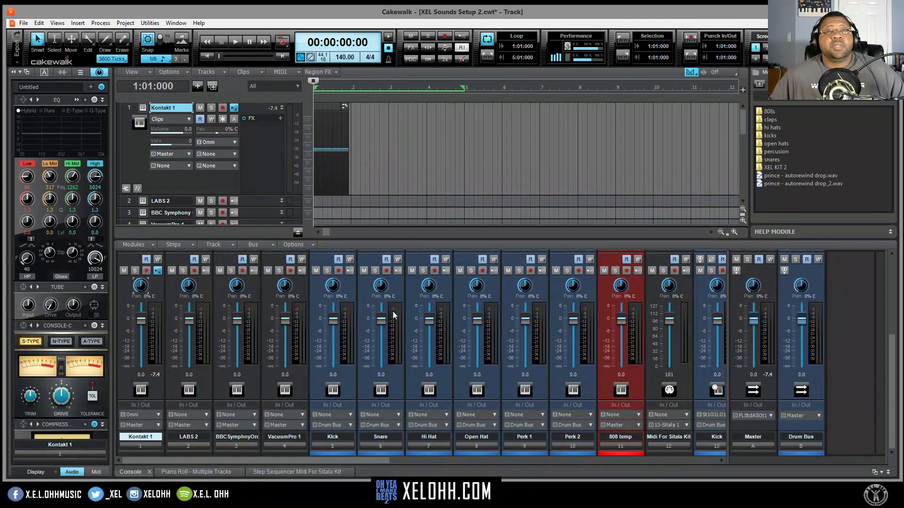
- View the Piano Roll, collapse it to play the project in the full Track view, and bring the Piano Roll back
click(188, 471)
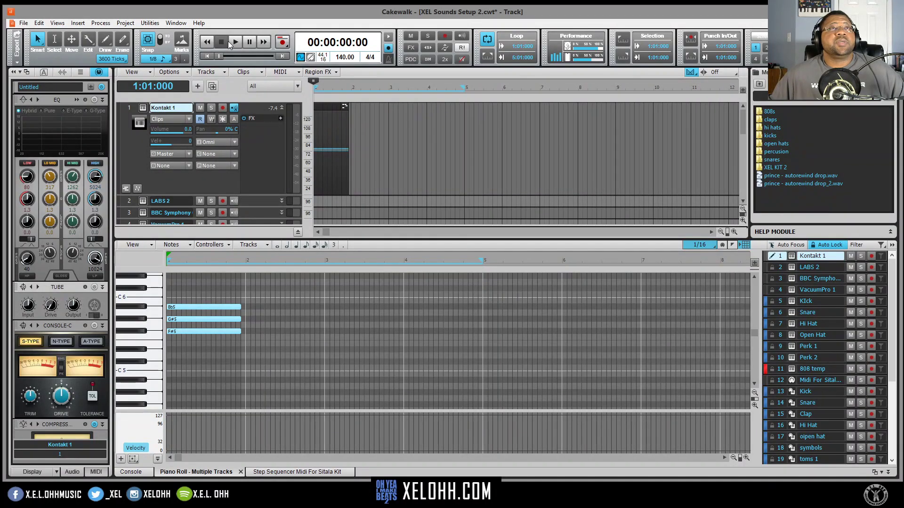
double_click(390, 230)
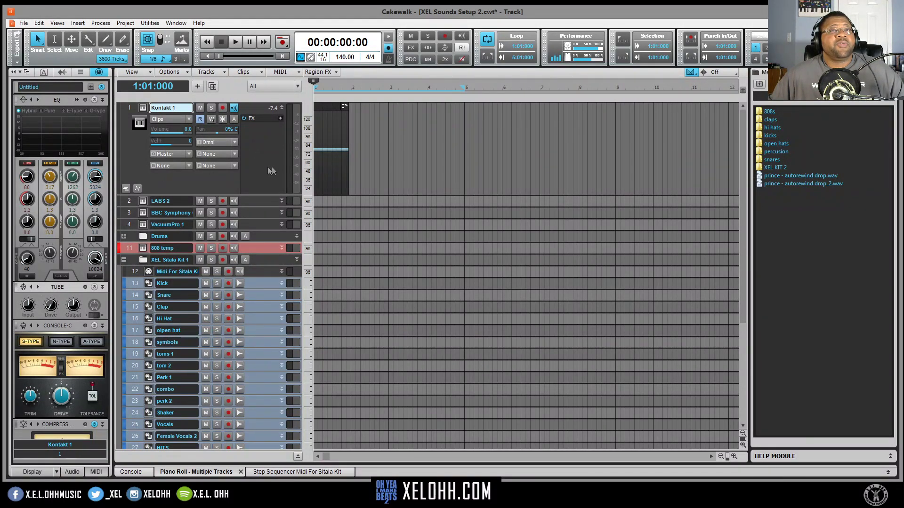
key(space)
key(space)
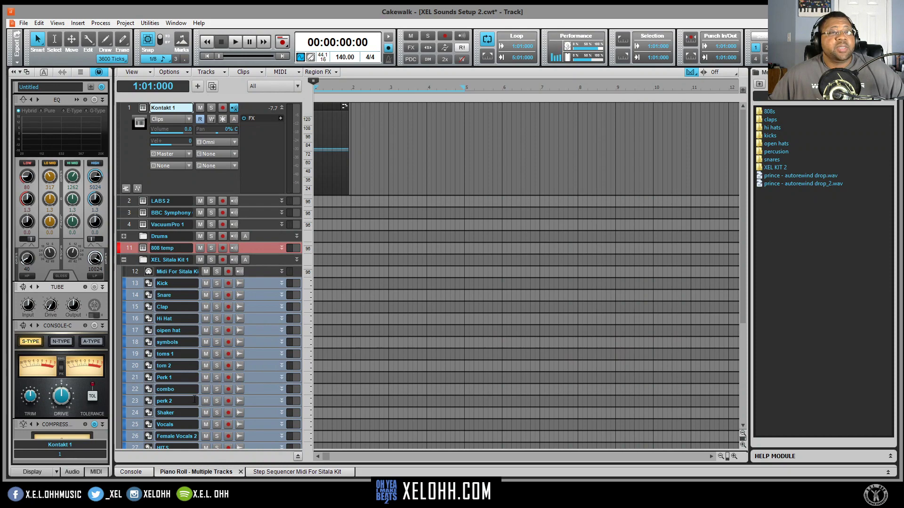
click(201, 472)
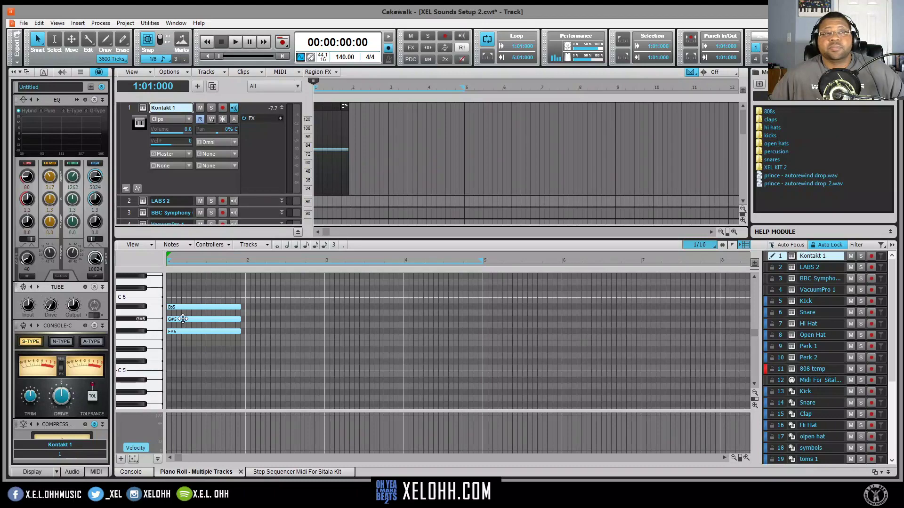
- In the Step Sequencer for Sitala Kit, add C3 steps on beats 1 and 3 and Db3 steps on beats 2 and 4
click(289, 473)
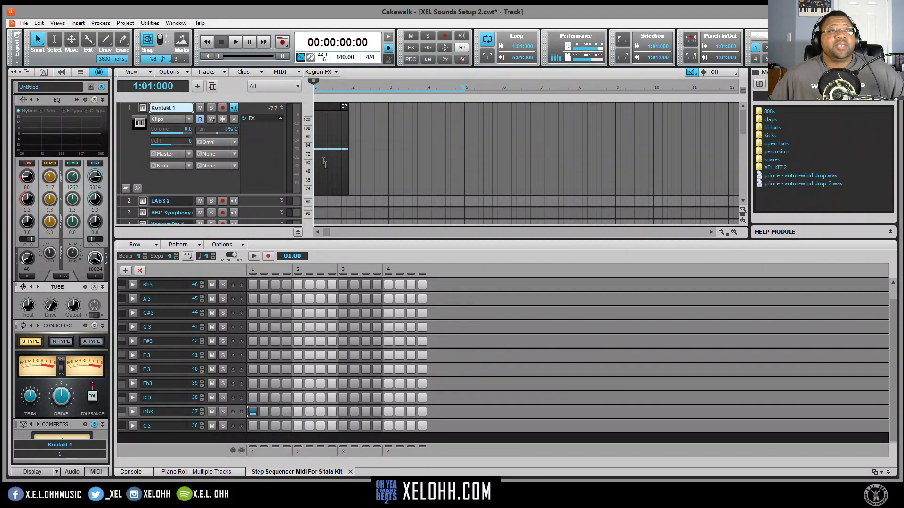
click(252, 427)
click(296, 411)
click(343, 426)
click(387, 412)
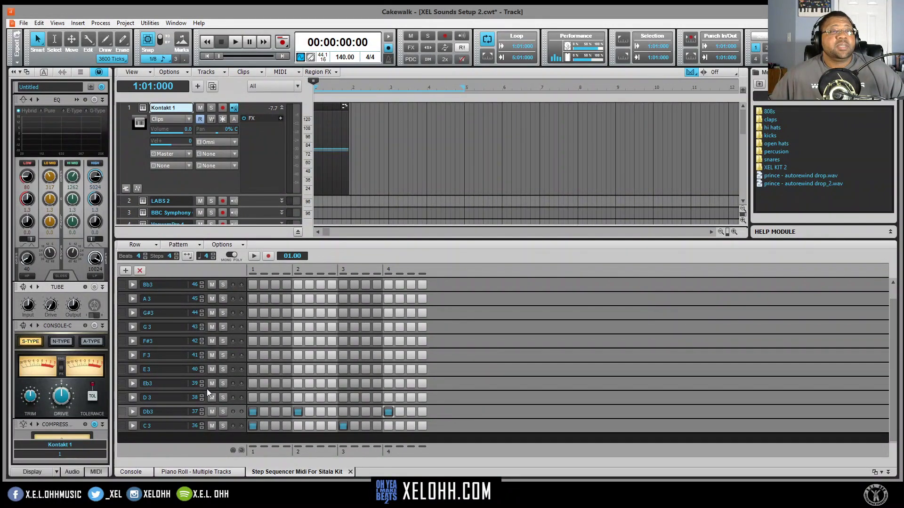
- Examine the Console strips and their meters during playback, and reset the Master bus's clipping indicator
click(130, 472)
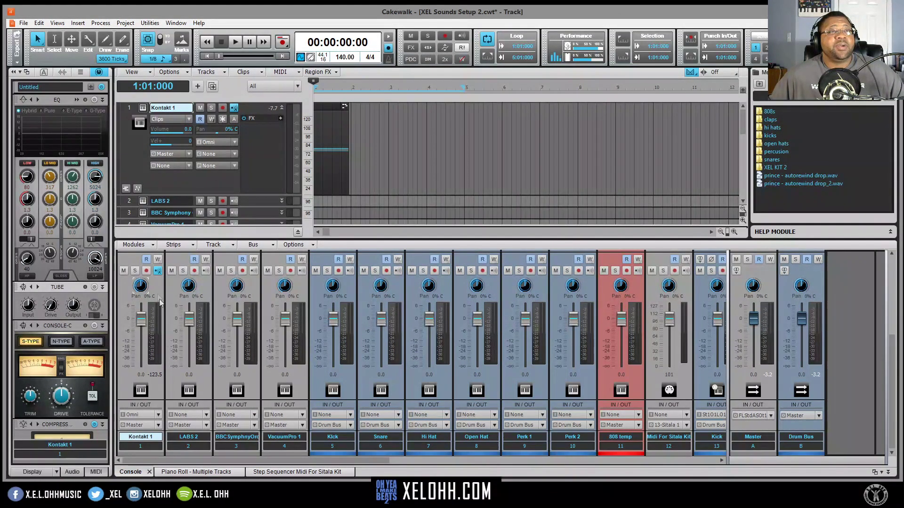
scroll(166, 343, up, 5)
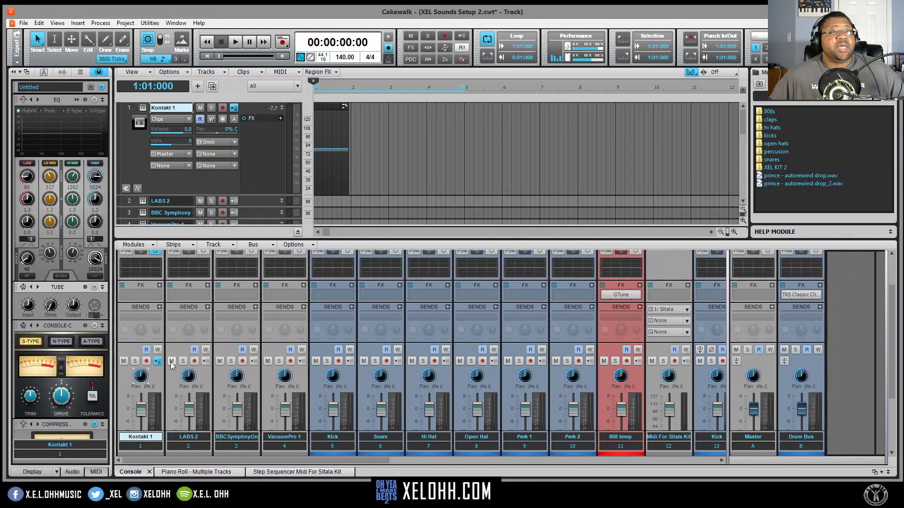
scroll(242, 335, down, 5)
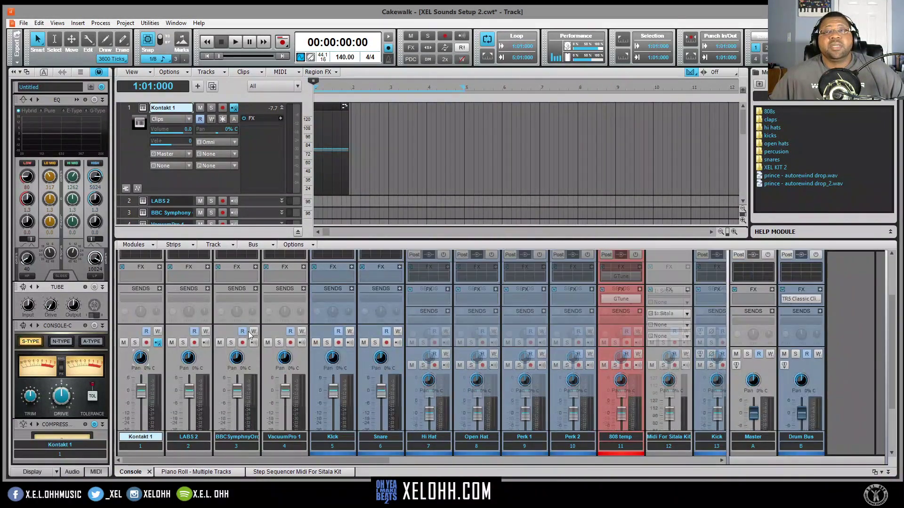
key(space)
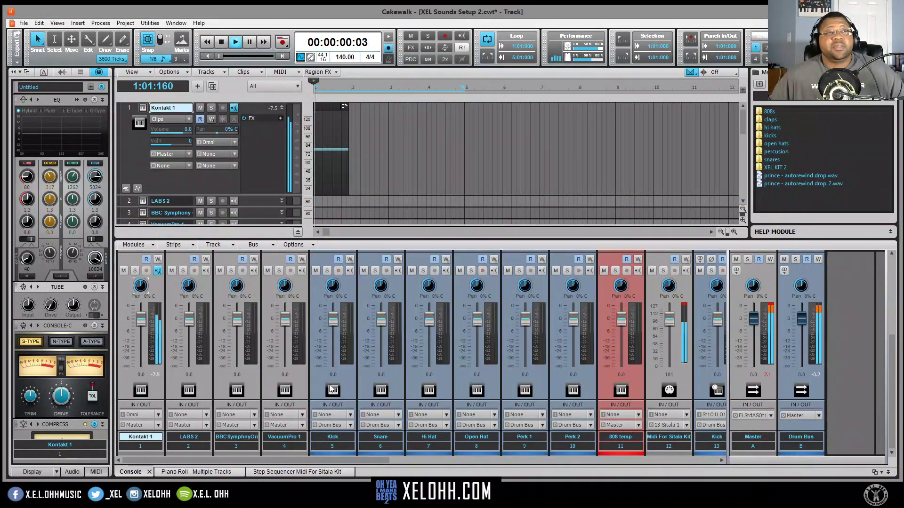
key(space)
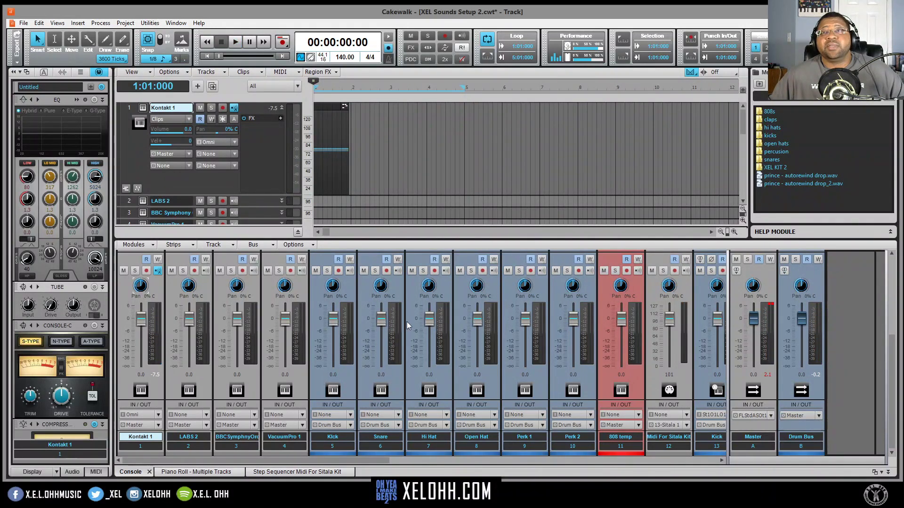
click(774, 306)
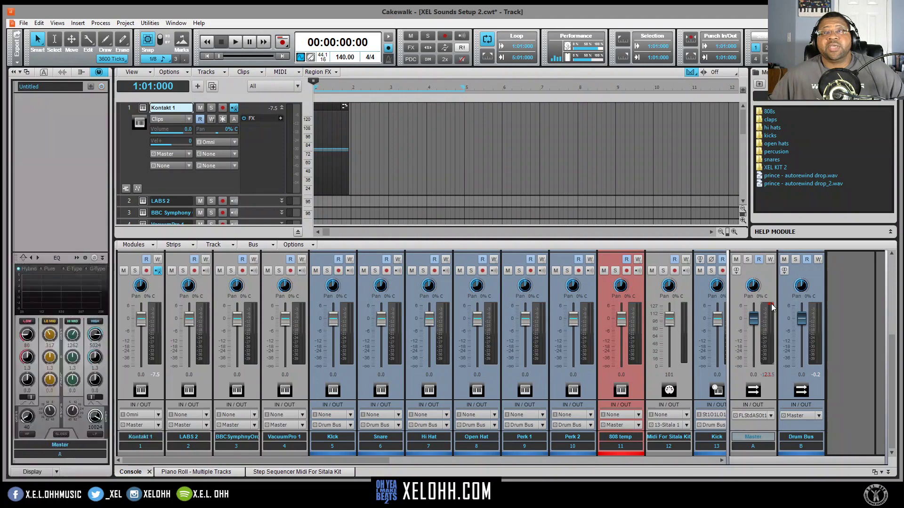